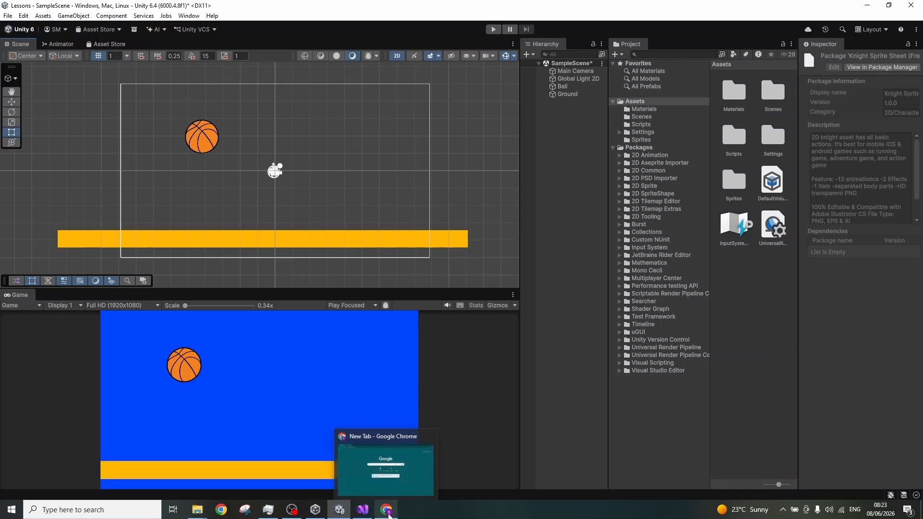
- Switch to Chrome, search the web for "unity asset store" and open the Unity Asset Store site
{"action": "left_click", "coordinate": [388, 511]}
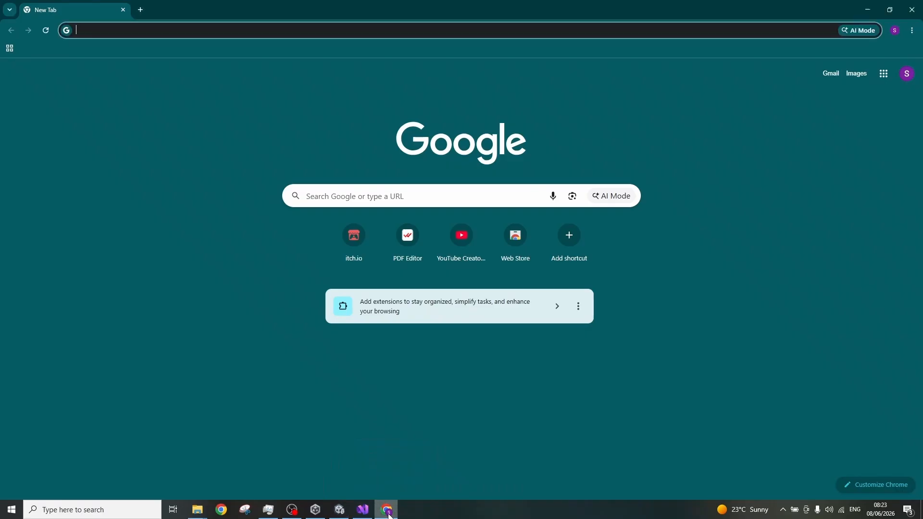
{"action": "left_click", "coordinate": [148, 28]}
{"action": "type", "text": "unity s"}
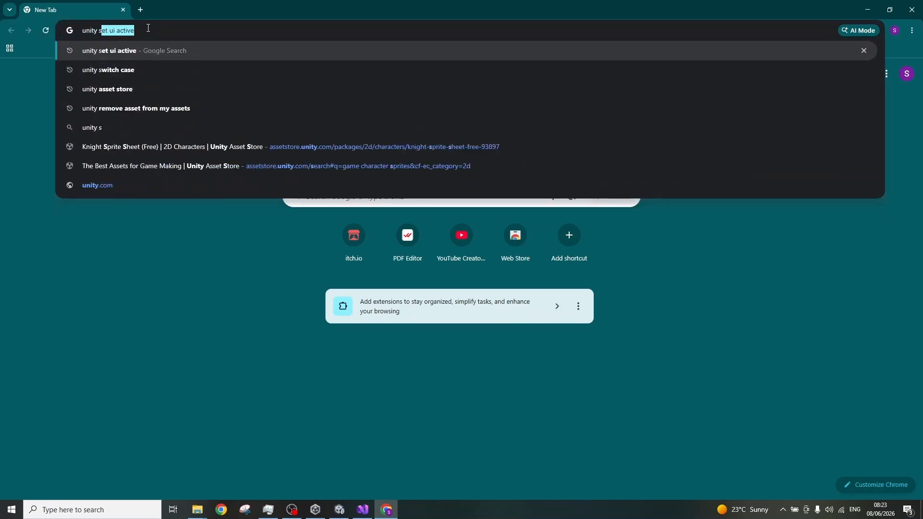
{"action": "key", "text": "BackSpace"}
{"action": "key", "text": "BackSpace"}
{"action": "type", "text": "as"}
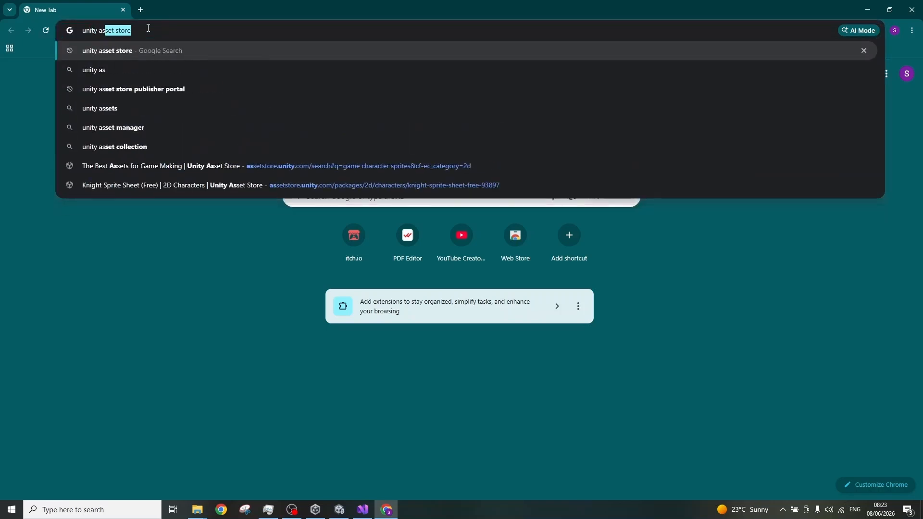
{"action": "key", "text": "Return"}
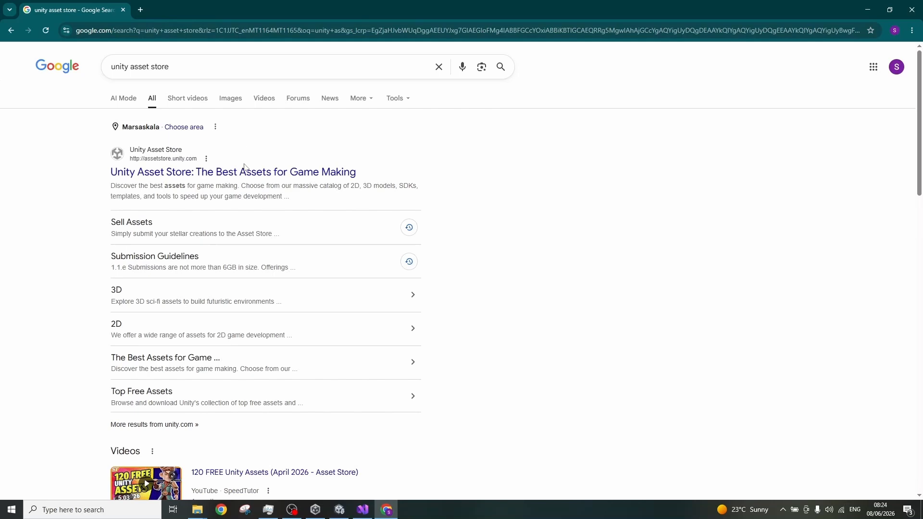
{"action": "left_click", "coordinate": [244, 168]}
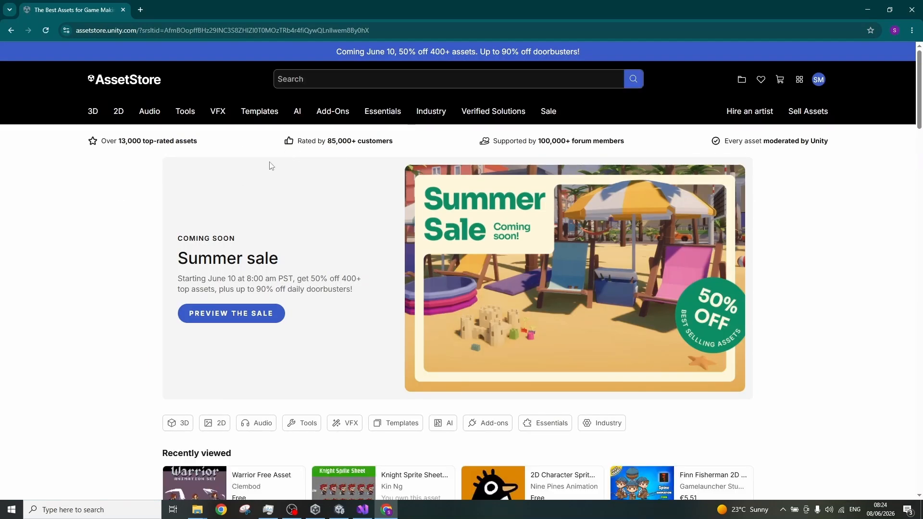
- Search the store for "game character sprites" and filter the results to the 2D category and Free price
{"action": "left_click", "coordinate": [336, 85]}
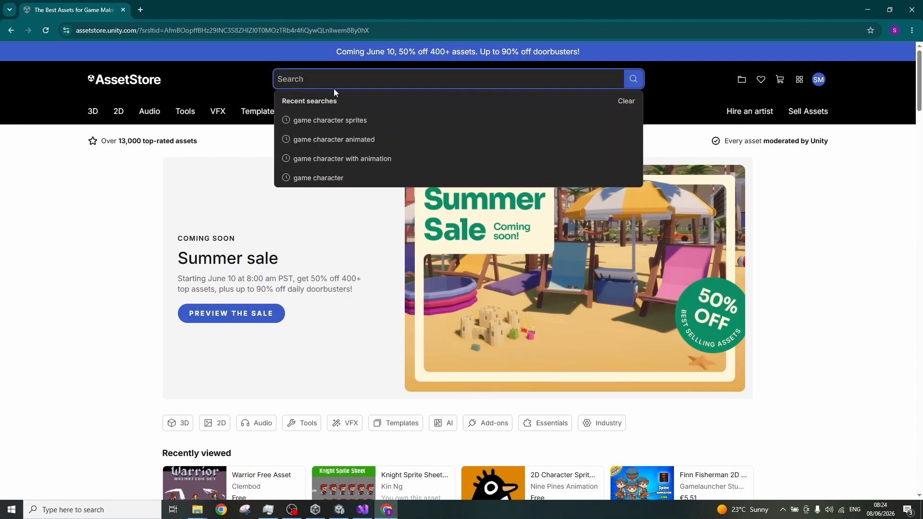
{"action": "left_click", "coordinate": [335, 121]}
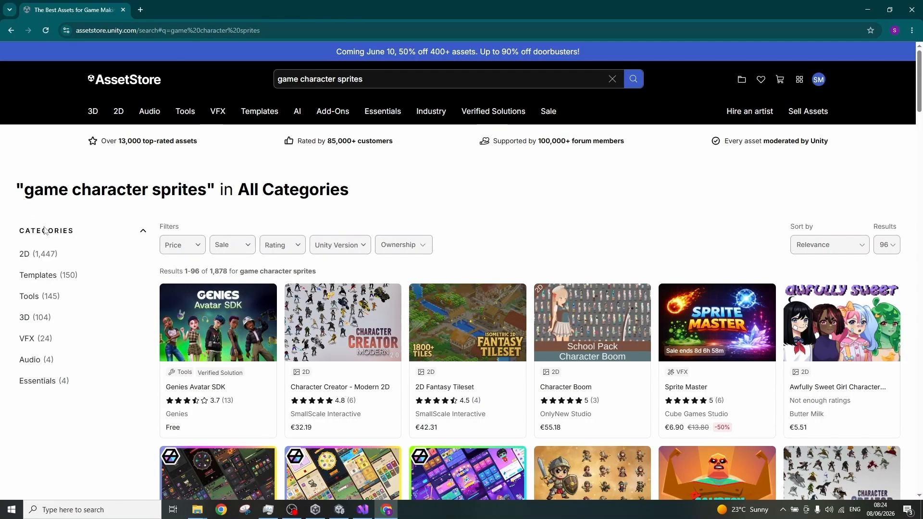
{"action": "left_click", "coordinate": [40, 260]}
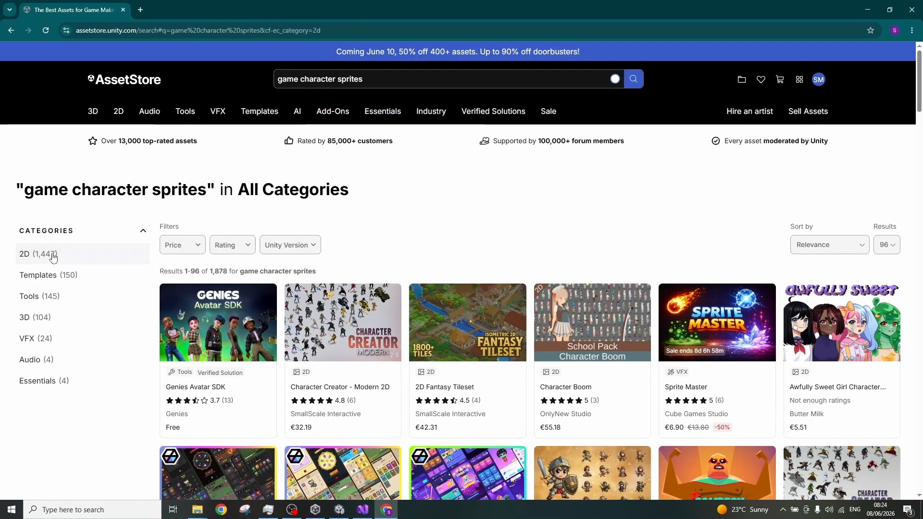
{"action": "left_click", "coordinate": [193, 251]}
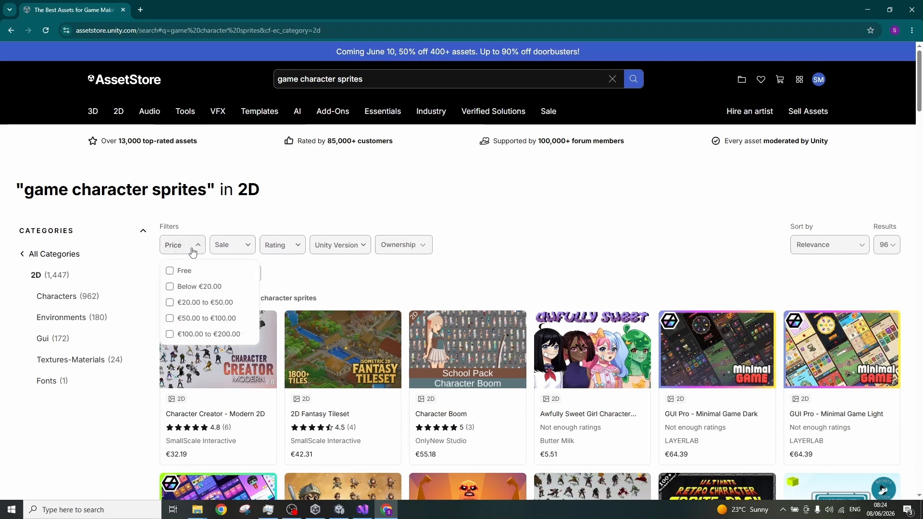
{"action": "left_click", "coordinate": [169, 271]}
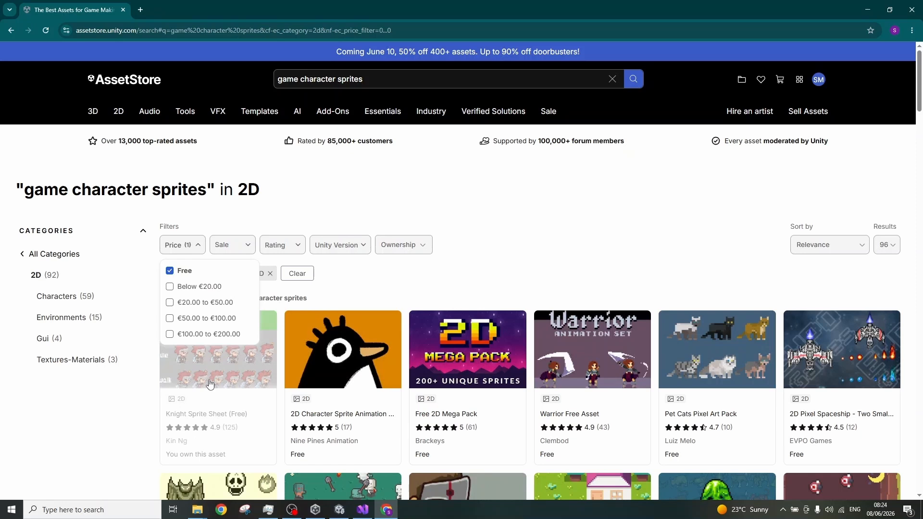
{"action": "left_click", "coordinate": [85, 427]}
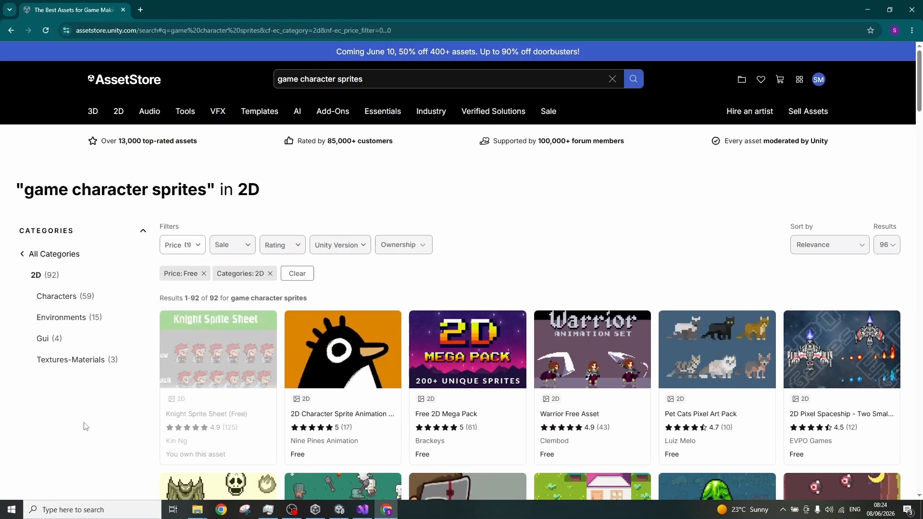
- Open the Knight Sprite Sheet (Free) asset page and review its preview images of the animation poses
{"action": "left_click", "coordinate": [209, 369]}
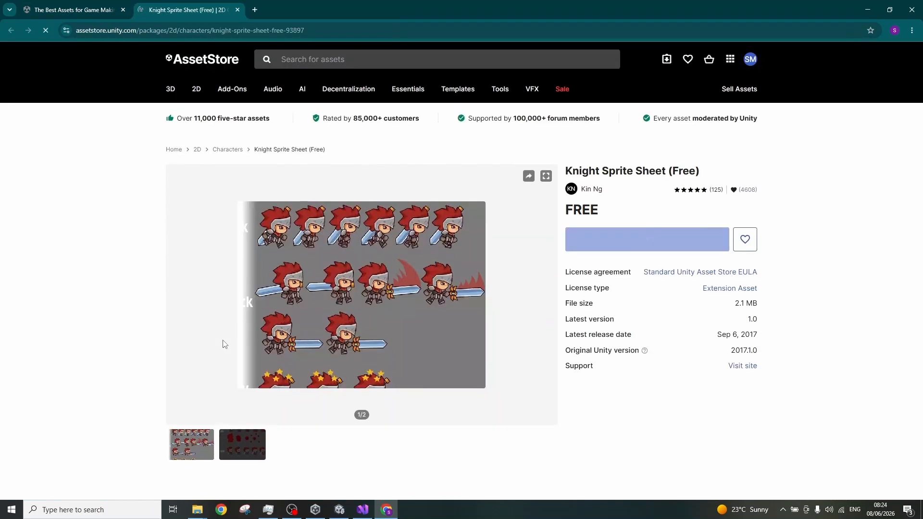
{"action": "scroll", "coordinate": [352, 332], "scroll_direction": "down", "scroll_amount": 2}
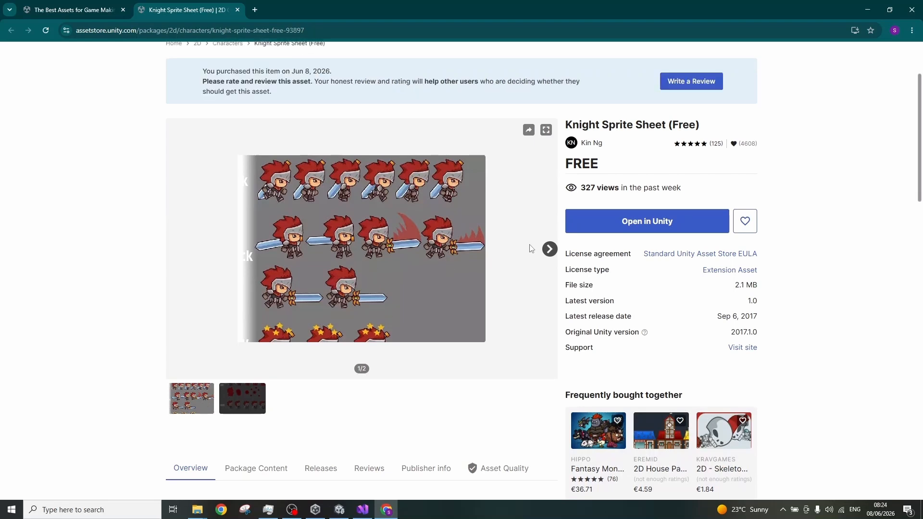
{"action": "left_click", "coordinate": [549, 249]}
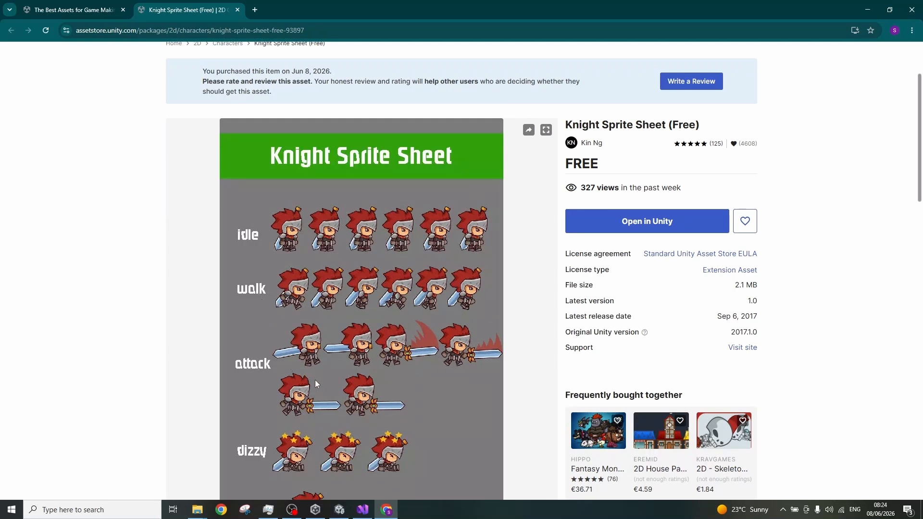
{"action": "scroll", "coordinate": [315, 380], "scroll_direction": "down", "scroll_amount": 1}
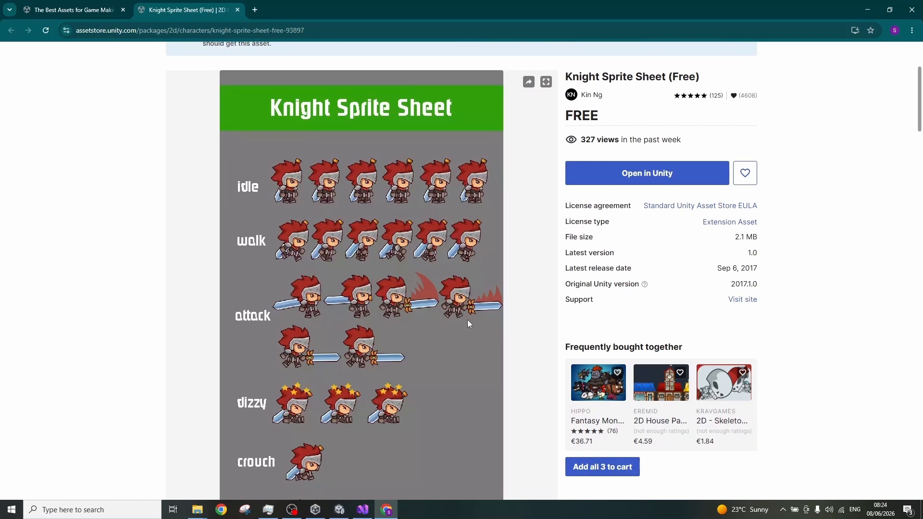
- Open the Knight Sprite Sheet (Free) asset in the Unity Editor and import all its files into the project
{"action": "left_click", "coordinate": [634, 179]}
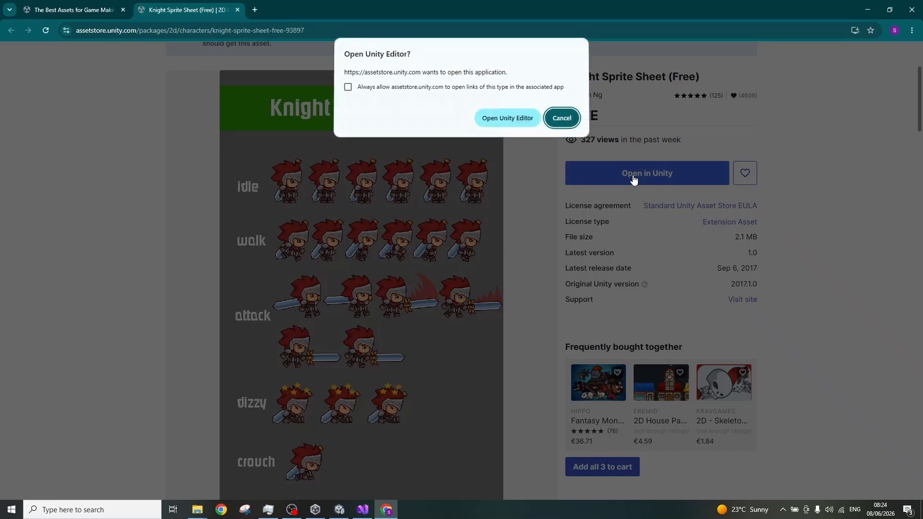
{"action": "left_click", "coordinate": [507, 119]}
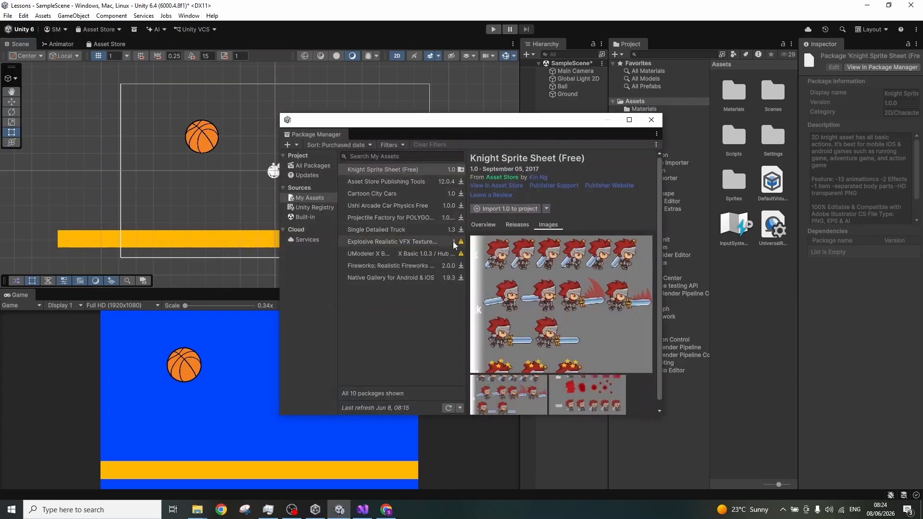
{"action": "left_click", "coordinate": [499, 209]}
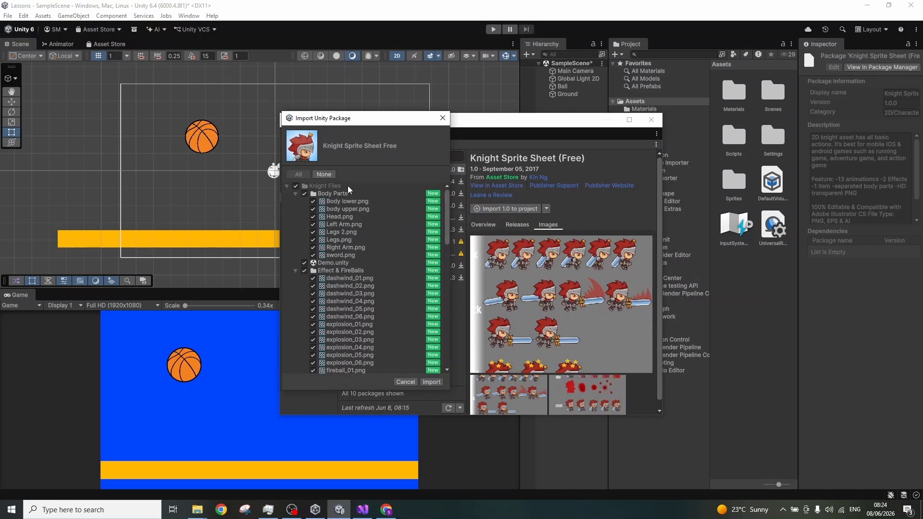
{"action": "left_click", "coordinate": [428, 383]}
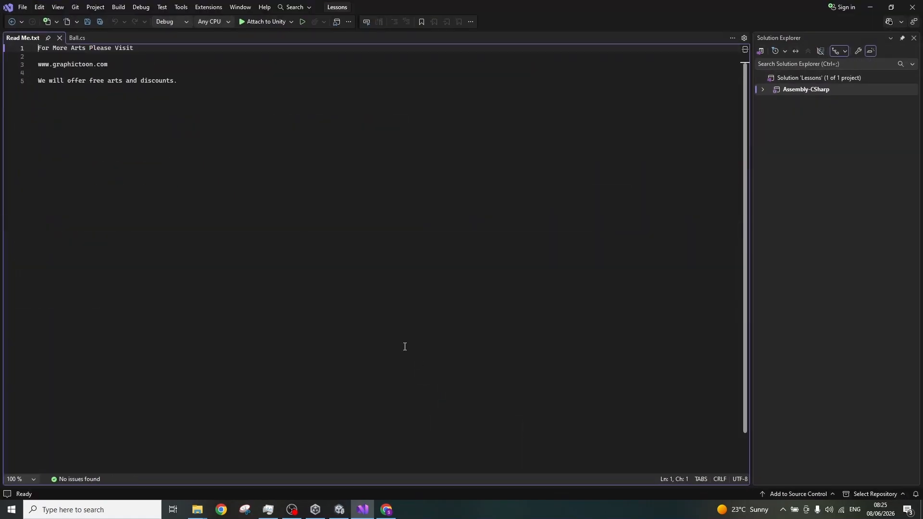
- Close Read Me.txt in Visual Studio, then return to Unity and close the Package Manager
{"action": "left_click", "coordinate": [59, 38]}
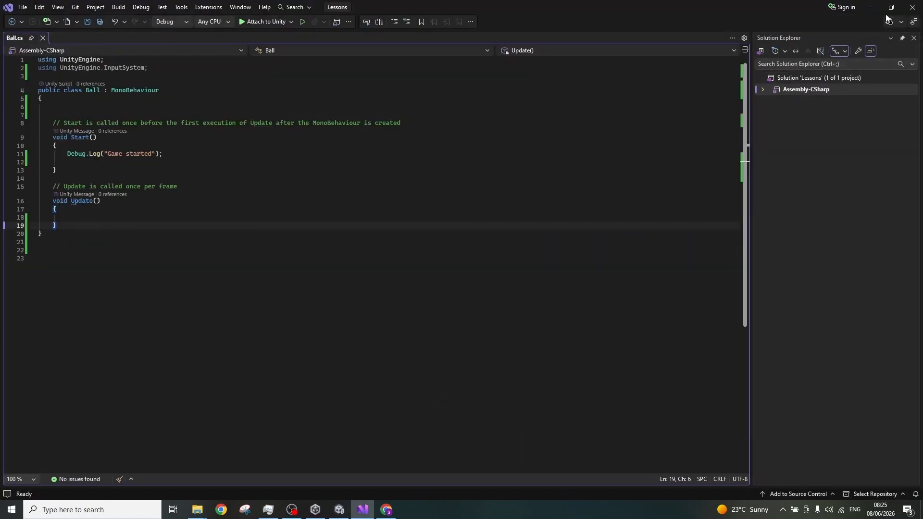
{"action": "left_click", "coordinate": [872, 7]}
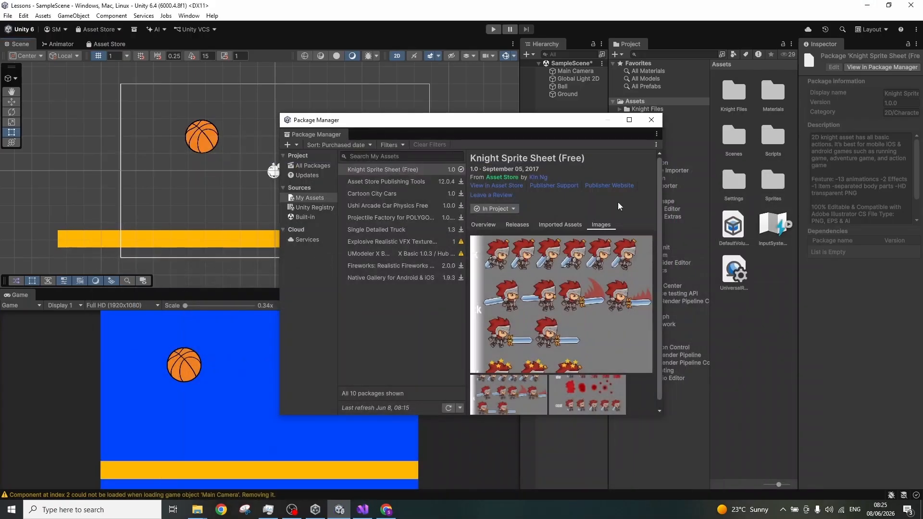
{"action": "left_click", "coordinate": [652, 120]}
- Open the Knight PNG folder inside Knight Files and adjust the widths of the project and hierarchy areas
{"action": "left_click", "coordinate": [733, 110]}
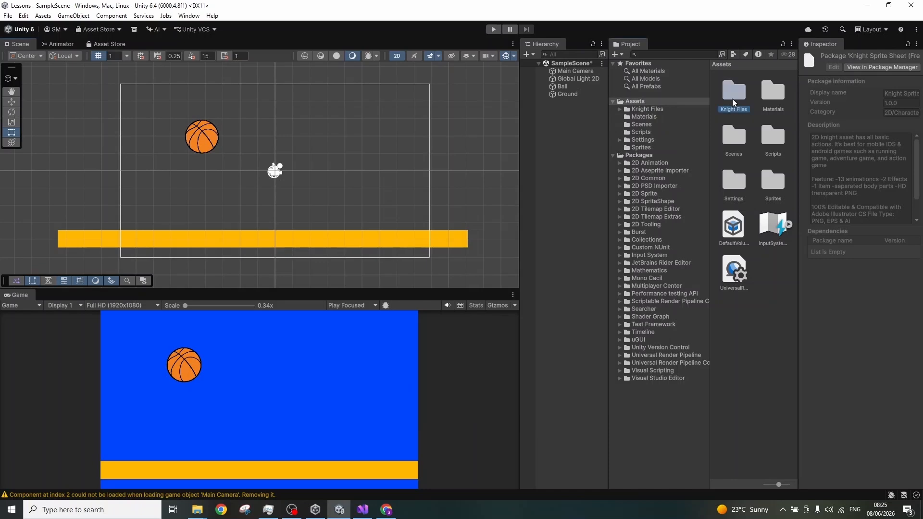
{"action": "double_click", "coordinate": [733, 98]}
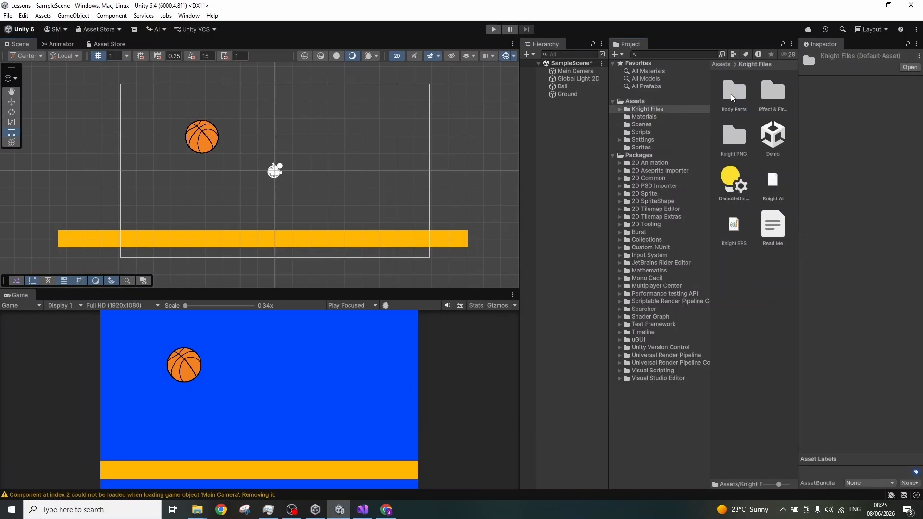
{"action": "double_click", "coordinate": [734, 137]}
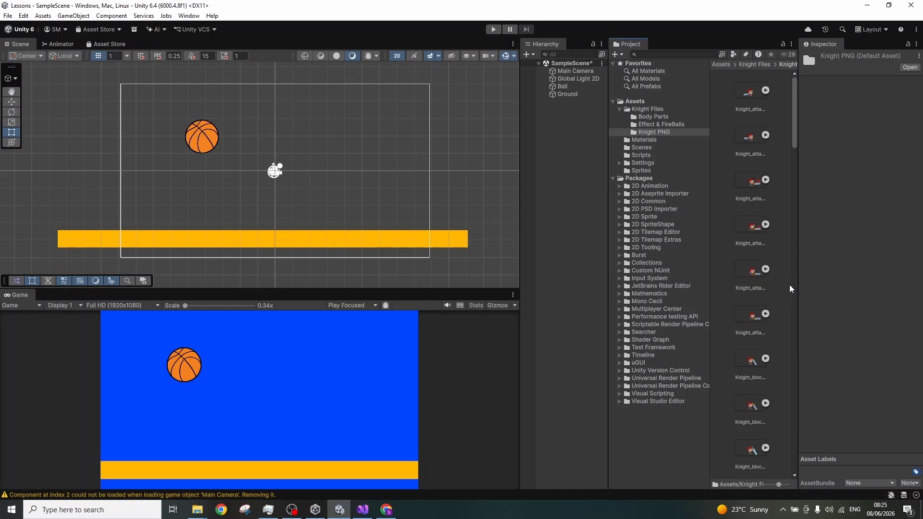
{"action": "left_click_drag", "start_coordinate": [799, 286], "coordinate": [816, 284]}
{"action": "left_click_drag", "start_coordinate": [711, 289], "coordinate": [684, 292]}
{"action": "scroll", "coordinate": [763, 345], "scroll_direction": "down", "scroll_amount": 2}
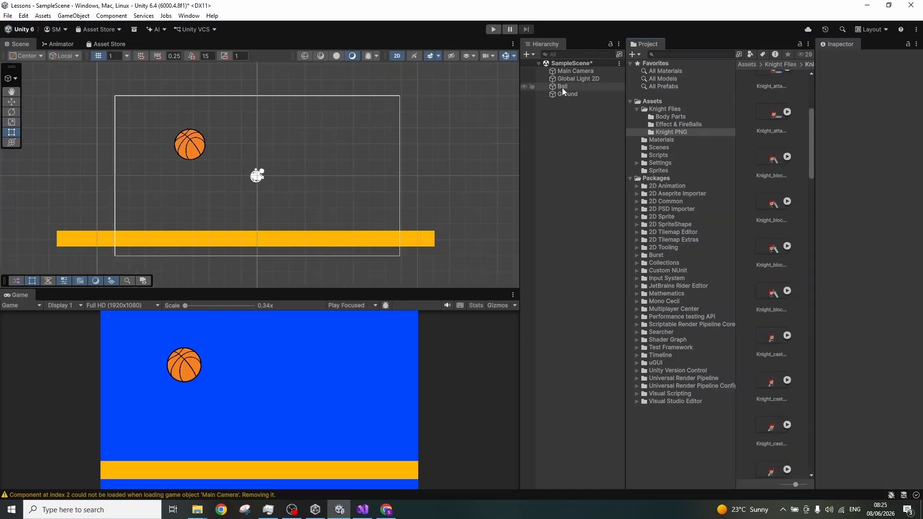
- Rename the Ball object to Player and widen the asset thumbnail area to two columns
{"action": "left_click", "coordinate": [562, 87]}
{"action": "left_click_drag", "start_coordinate": [738, 180], "coordinate": [702, 182]}
{"action": "left_click", "coordinate": [566, 88]}
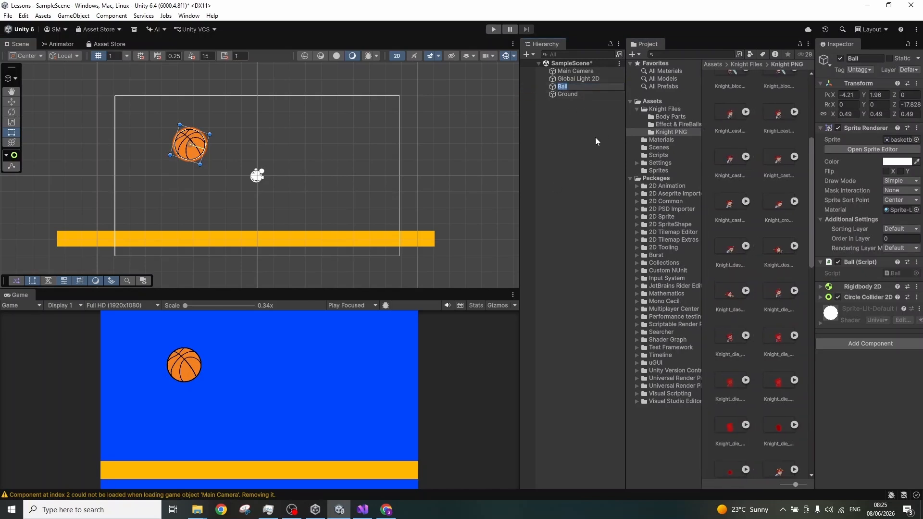
{"action": "type", "text": "Player"}
{"action": "key", "text": "Return"}
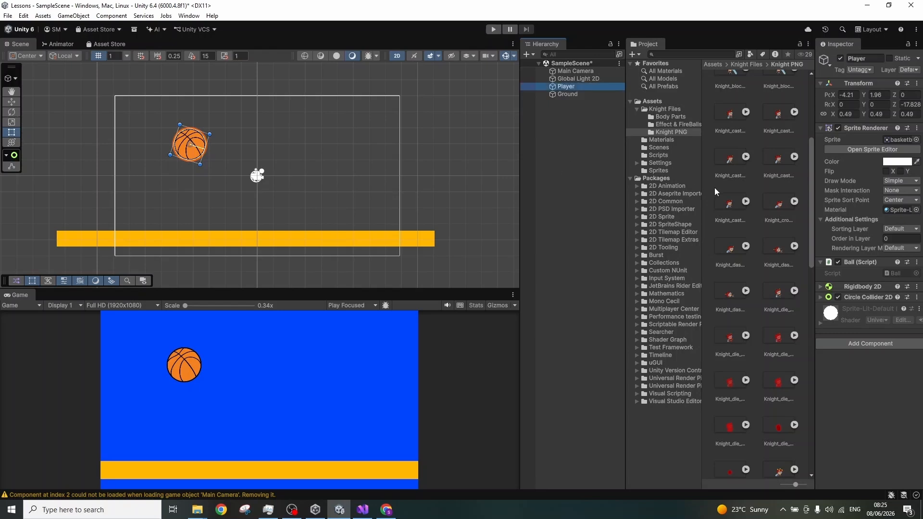
- Assign the first Knight_idle sprite from the Knight PNG folder to the Player's Sprite Renderer
{"action": "scroll", "coordinate": [772, 349], "scroll_direction": "down", "scroll_amount": 2}
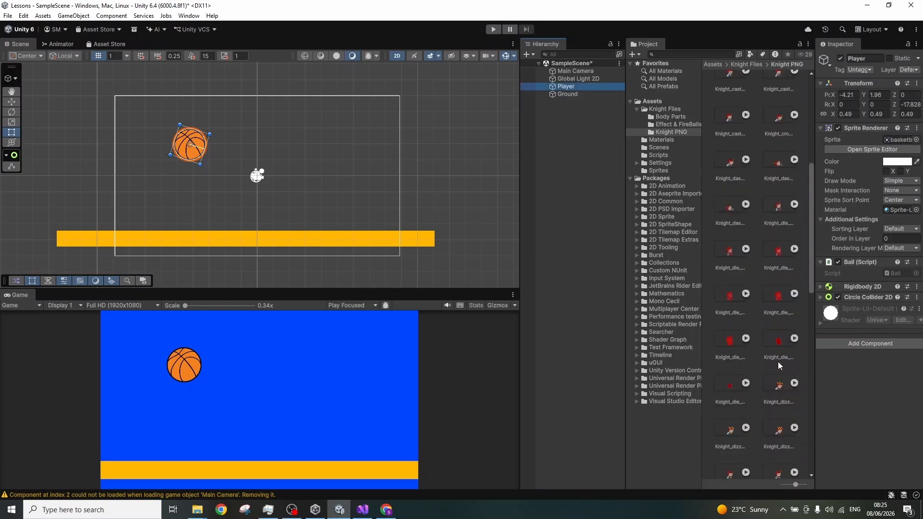
{"action": "scroll", "coordinate": [752, 399], "scroll_direction": "down", "scroll_amount": 2}
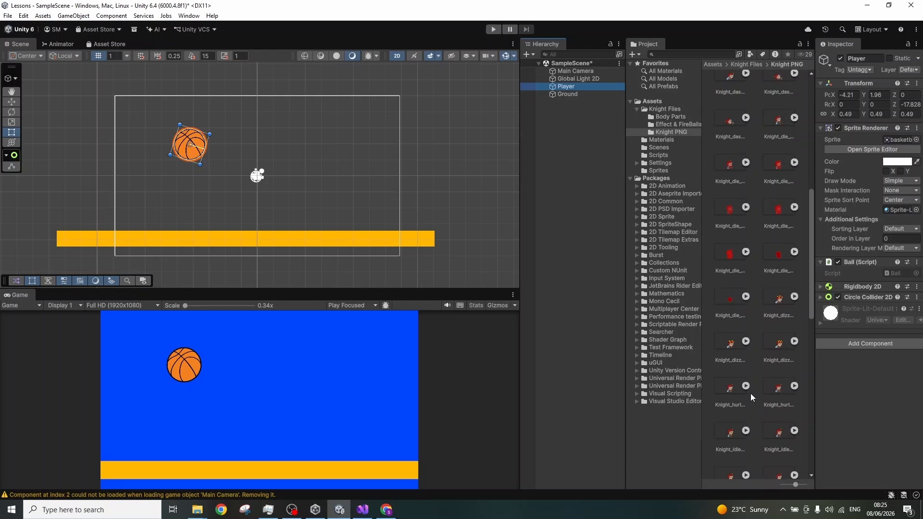
{"action": "scroll", "coordinate": [751, 393], "scroll_direction": "down", "scroll_amount": 1}
{"action": "scroll", "coordinate": [751, 393], "scroll_direction": "down", "scroll_amount": 1}
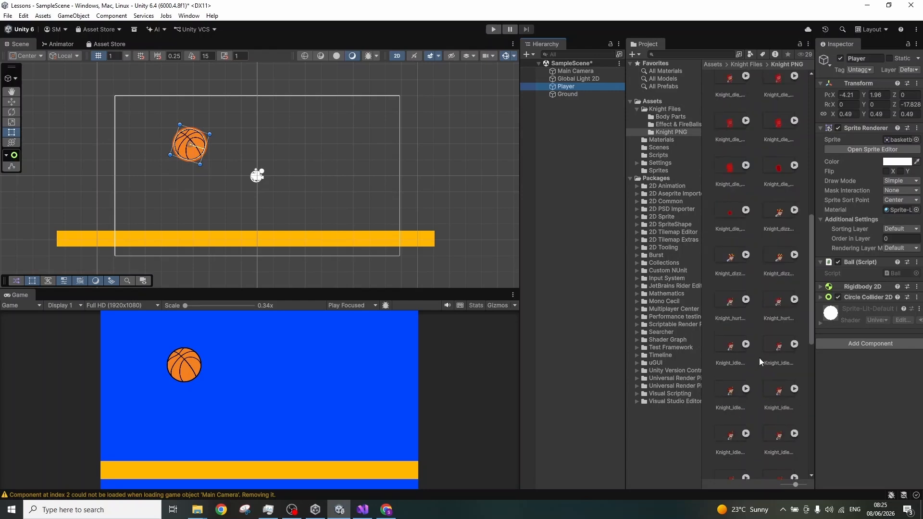
{"action": "left_click_drag", "start_coordinate": [731, 355], "coordinate": [896, 143]}
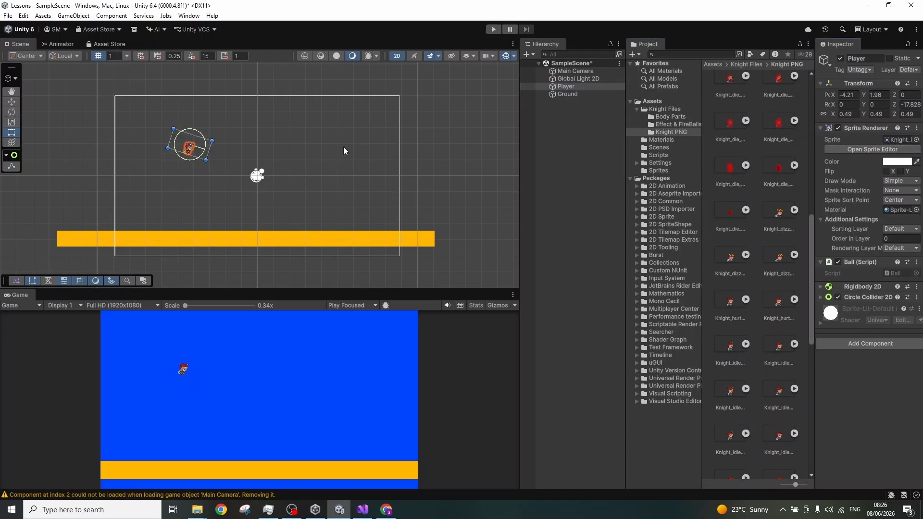
- Set the Player's Z rotation to 0 so the knight stands upright, keeping the Player selected
{"action": "scroll", "coordinate": [192, 147], "scroll_direction": "up", "scroll_amount": 5}
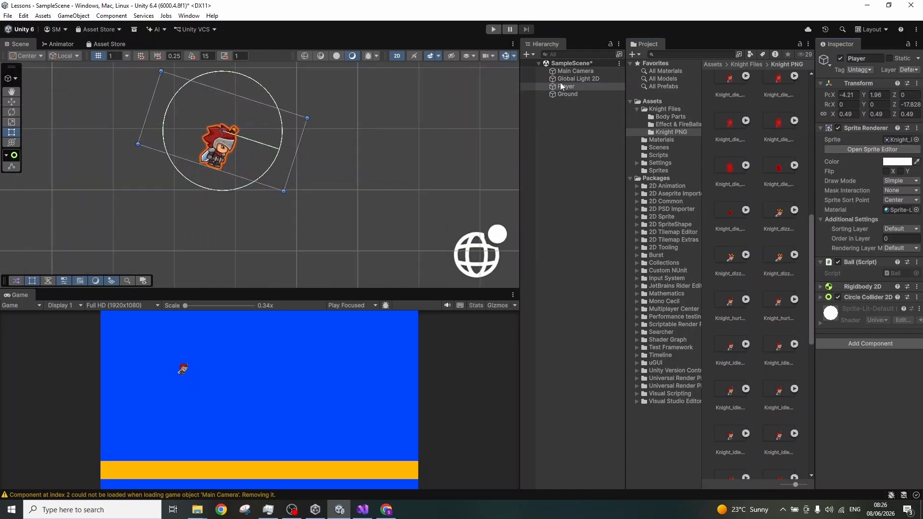
{"action": "left_click", "coordinate": [904, 104]}
{"action": "type", "text": "0"}
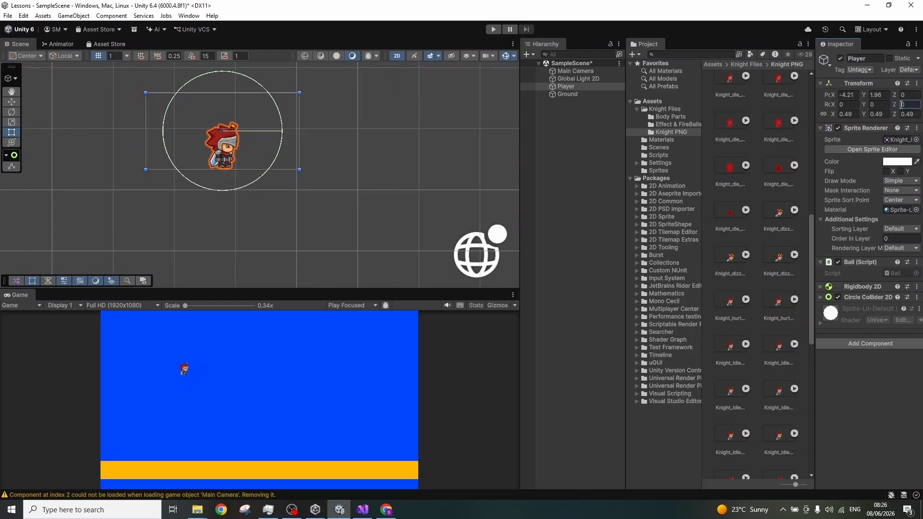
{"action": "left_click", "coordinate": [377, 144]}
{"action": "scroll", "coordinate": [99, 165], "scroll_direction": "down", "scroll_amount": 5}
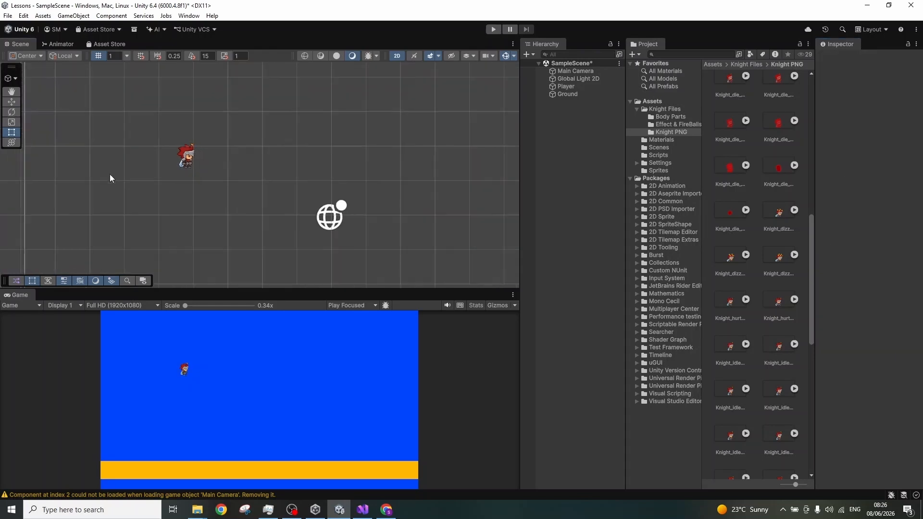
{"action": "left_click", "coordinate": [179, 161]}
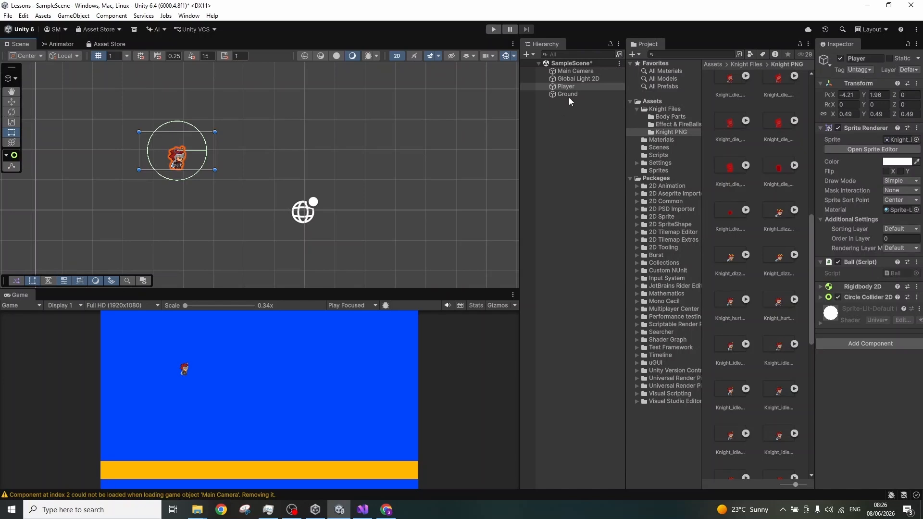
- Scale the Player up uniformly to about 1.3 on all axes
{"action": "left_click", "coordinate": [12, 122]}
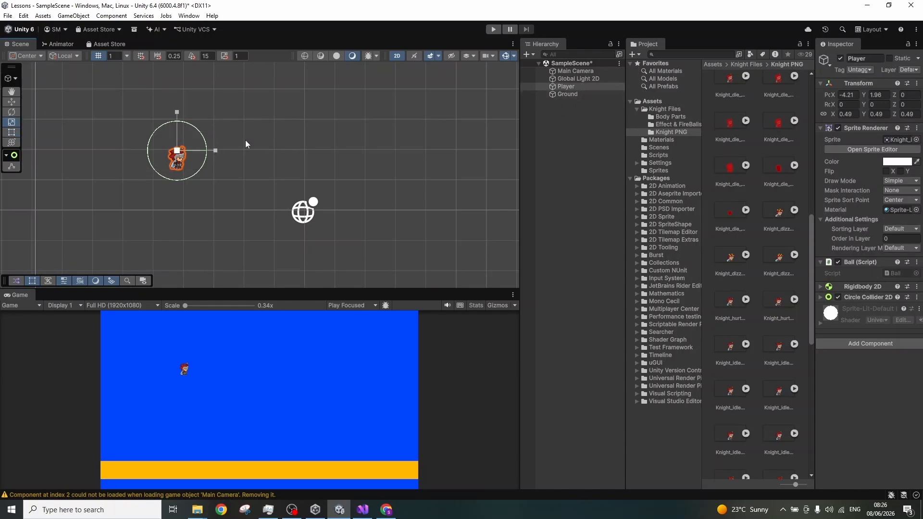
{"action": "left_click_drag", "start_coordinate": [177, 150], "coordinate": [241, 120]}
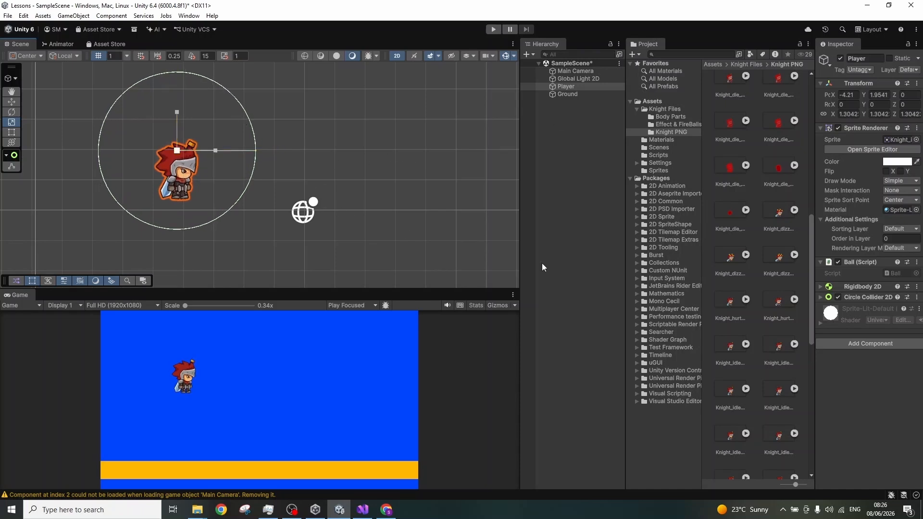
- Replace the Player's Circle Collider 2D component with a Box Collider 2D
{"action": "right_click", "coordinate": [847, 297]}
{"action": "left_click", "coordinate": [856, 317]}
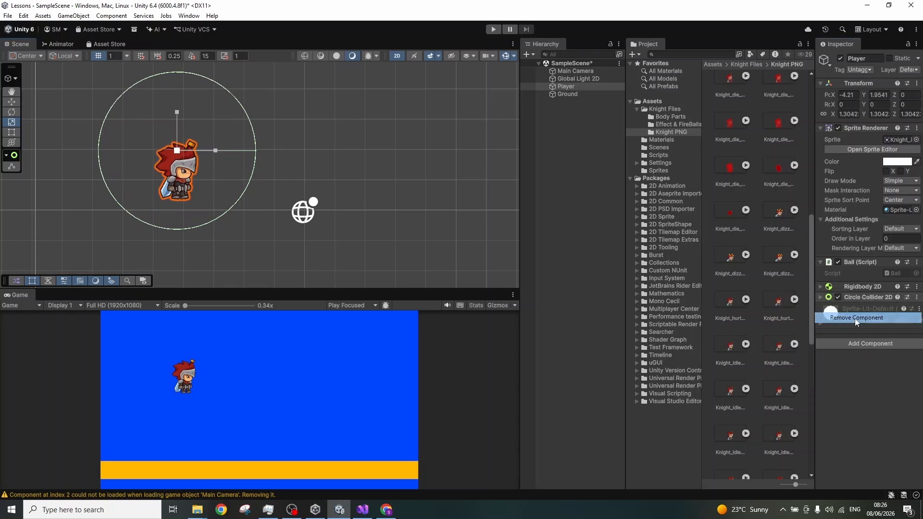
{"action": "left_click", "coordinate": [855, 332]}
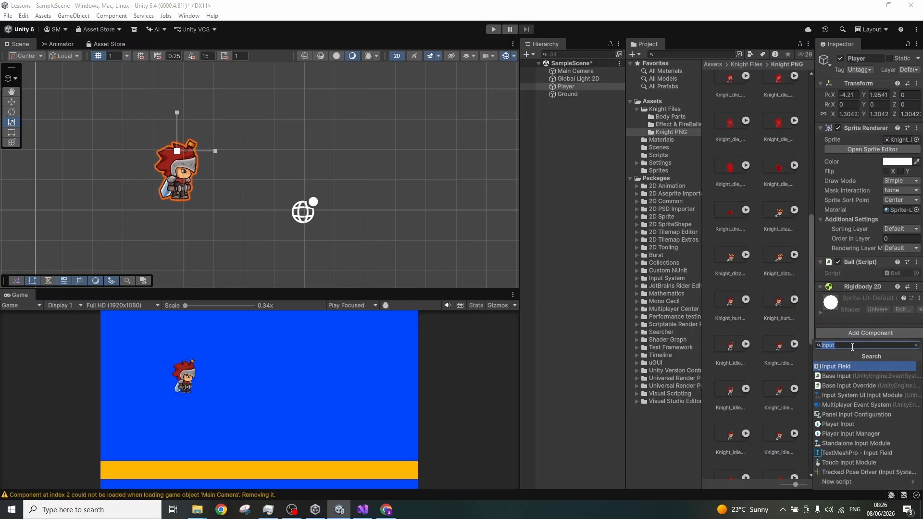
{"action": "type", "text": "box"}
{"action": "left_click", "coordinate": [862, 376]}
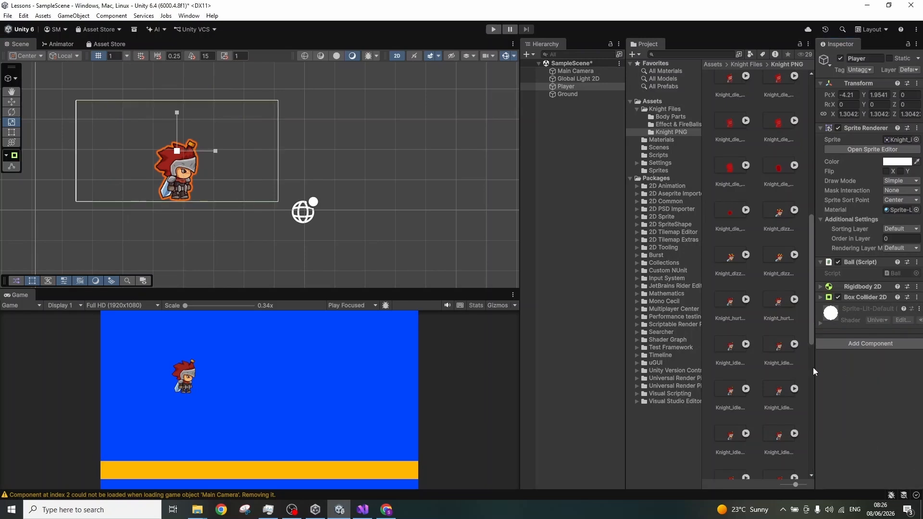
- Edit the Player's box collider bounds so they fit tightly around the knight sprite
{"action": "left_click", "coordinate": [12, 166]}
{"action": "left_click_drag", "start_coordinate": [278, 151], "coordinate": [196, 152]}
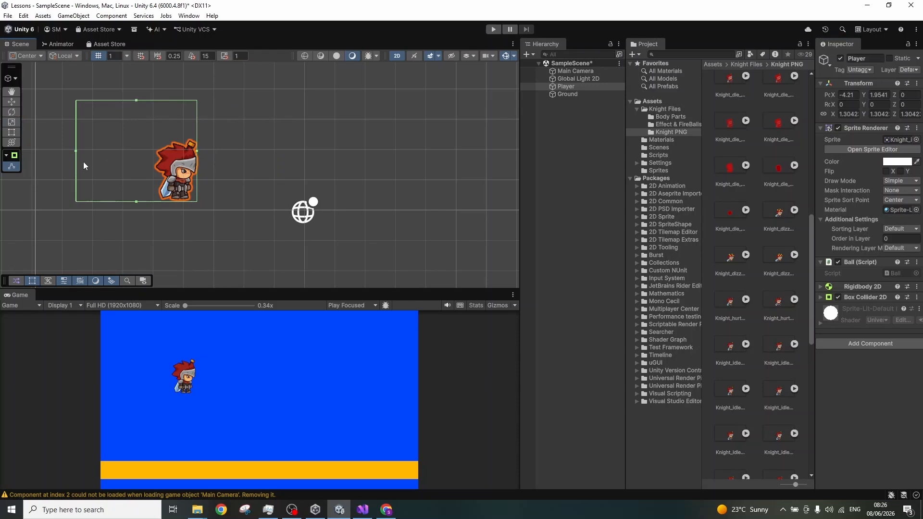
{"action": "left_click_drag", "start_coordinate": [75, 152], "coordinate": [181, 143]}
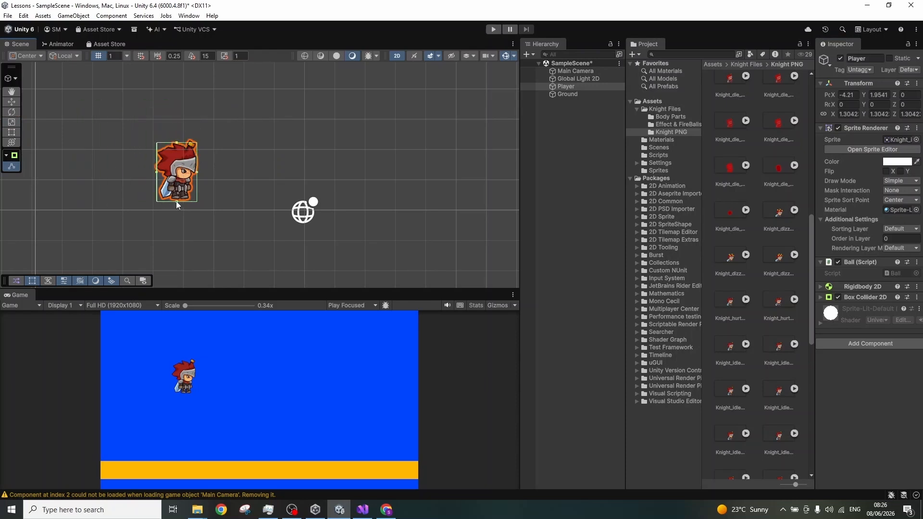
- Run the game briefly to check how the knight falls and lands with the box collider, and stop it
{"action": "left_click", "coordinate": [493, 29]}
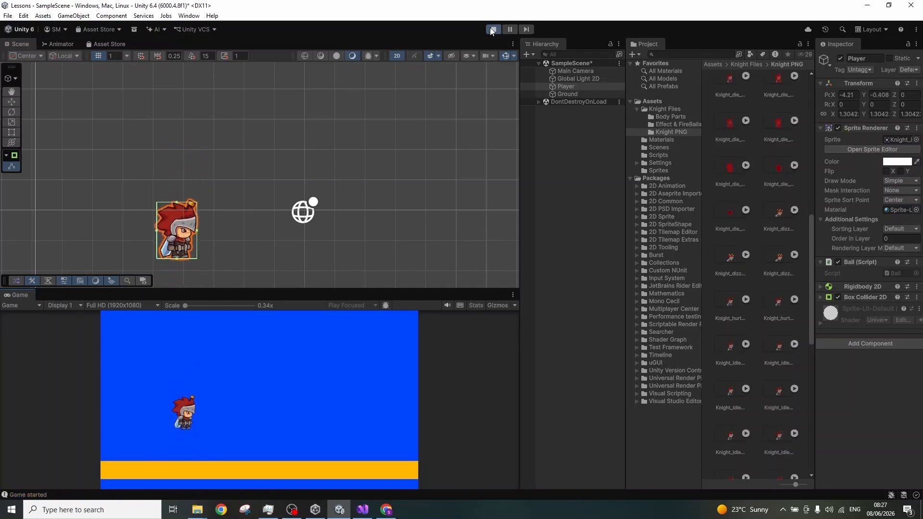
{"action": "key", "text": "ctrl+p"}
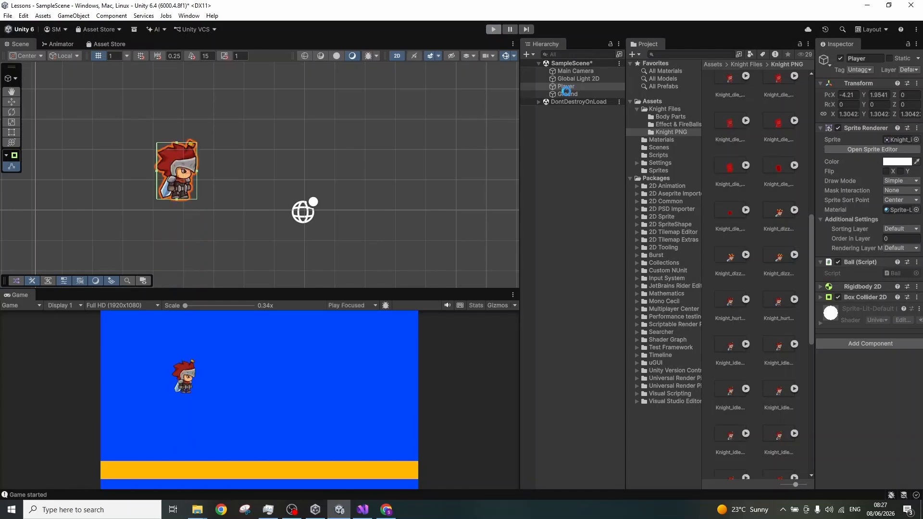
- Change the Bounciness of the physics material stored in the Materials folder under Assets
{"action": "left_click", "coordinate": [651, 112]}
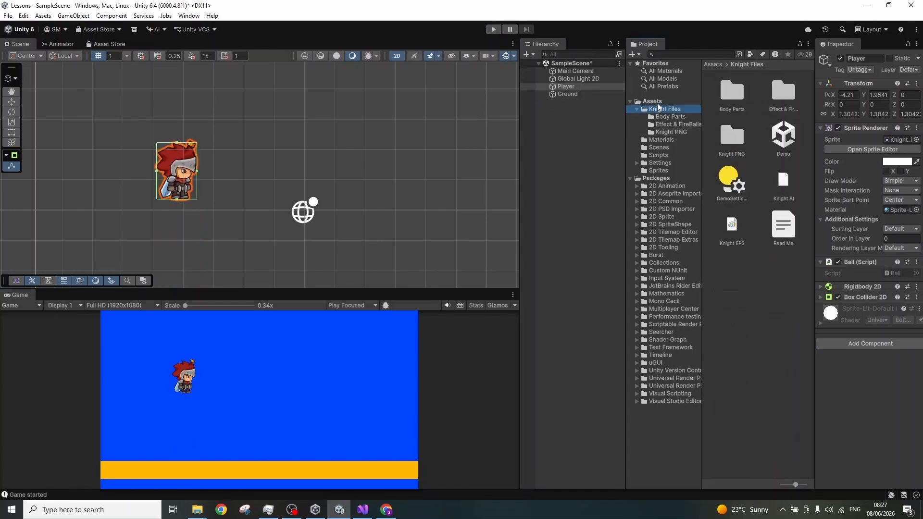
{"action": "left_click", "coordinate": [655, 102]}
{"action": "left_click", "coordinate": [781, 101]}
{"action": "double_click", "coordinate": [781, 101]}
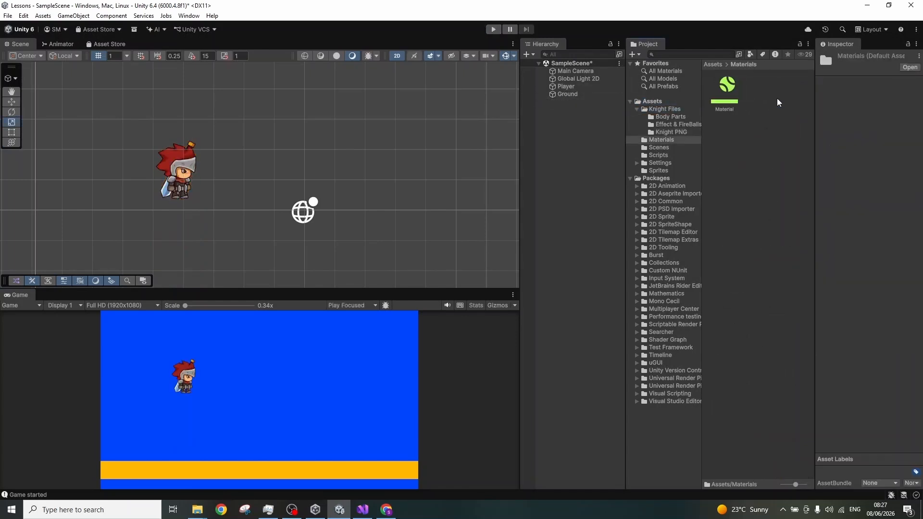
{"action": "left_click", "coordinate": [731, 101]}
{"action": "left_click", "coordinate": [893, 91]}
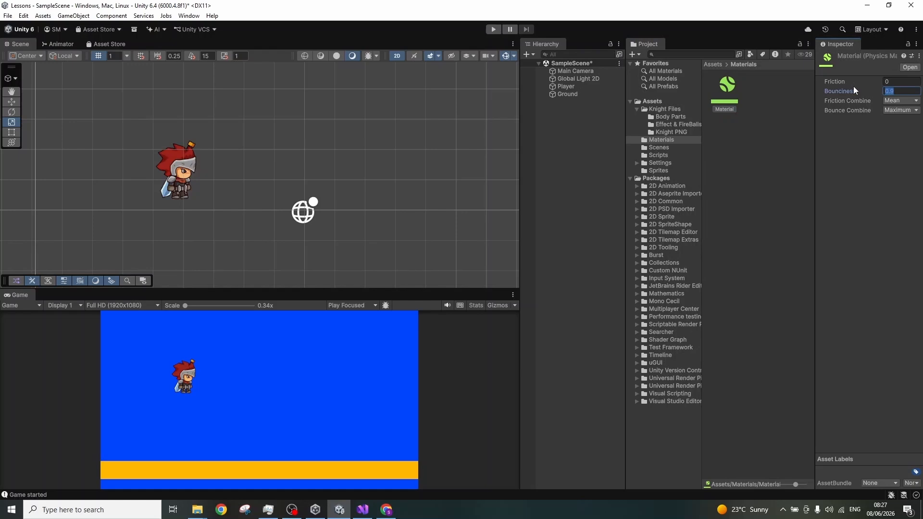
{"action": "key", "text": "Return"}
{"action": "left_click", "coordinate": [750, 163]}
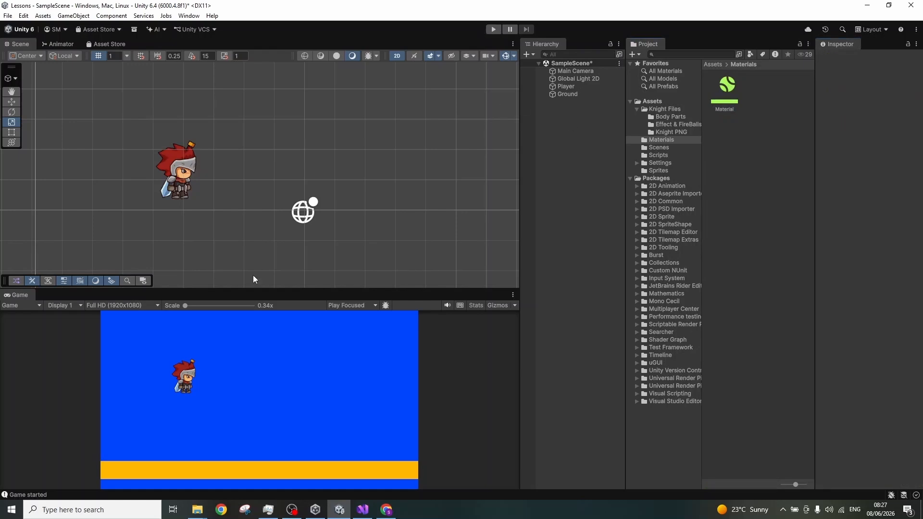
- Play-test the scene again to check the knight's landing with the edited material, and stop it
{"action": "left_click", "coordinate": [494, 29]}
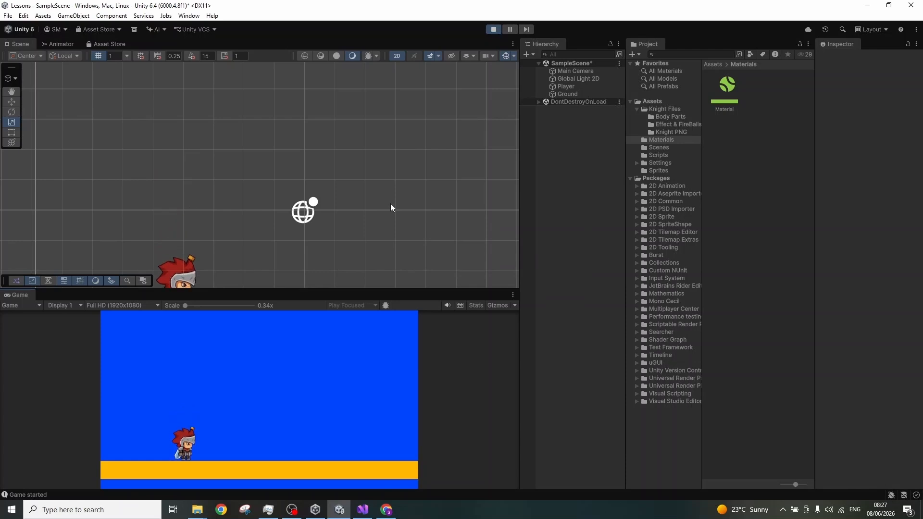
{"action": "left_click", "coordinate": [498, 30]}
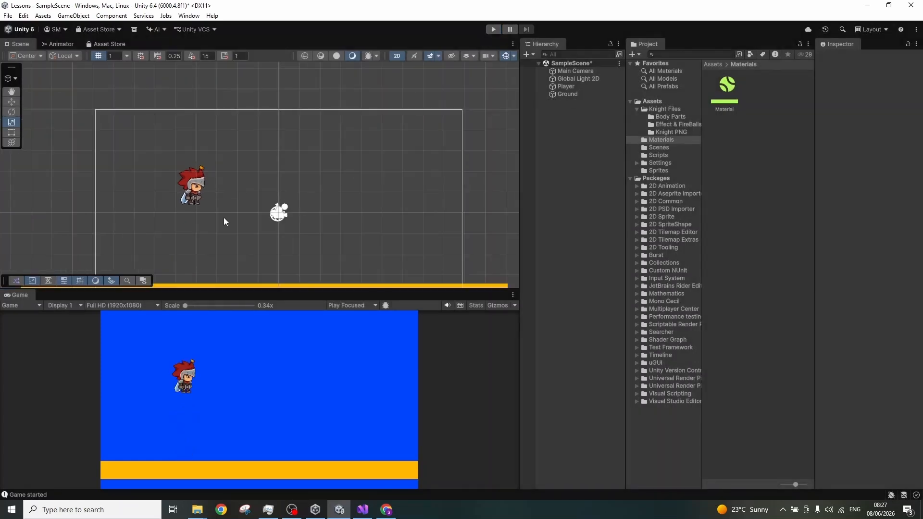
- Move the Player straight down to about Y -1.57, just above the ground, and deselect it
{"action": "scroll", "coordinate": [212, 211], "scroll_direction": "down", "scroll_amount": 3}
{"action": "left_click", "coordinate": [199, 194]}
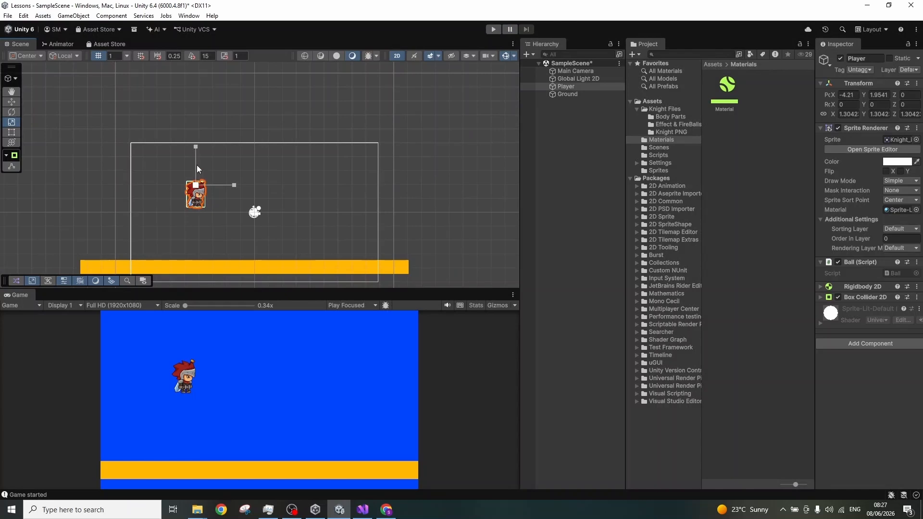
{"action": "key", "text": "w"}
{"action": "left_click_drag", "start_coordinate": [196, 163], "coordinate": [190, 212]}
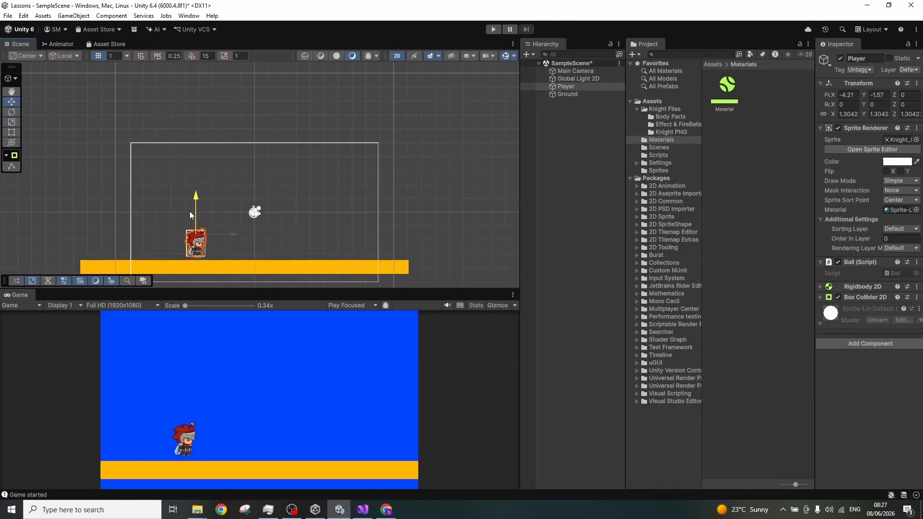
{"action": "left_click", "coordinate": [424, 192]}
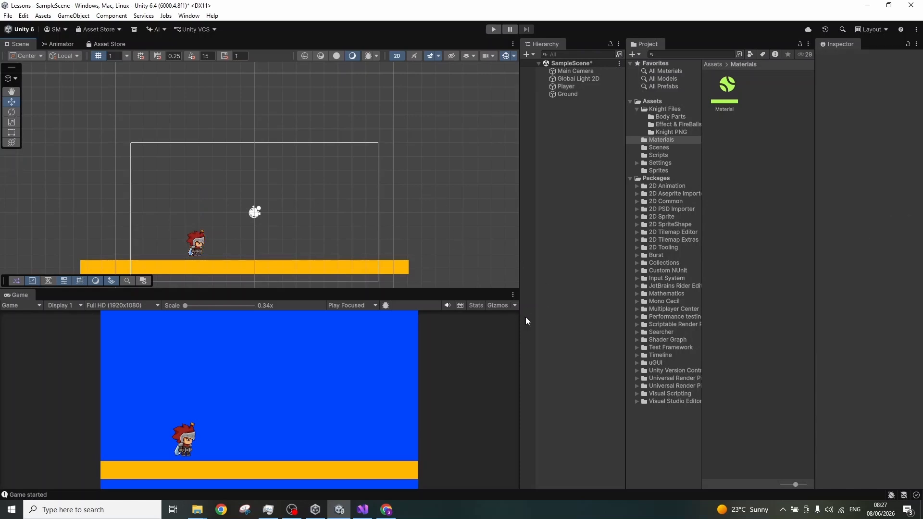